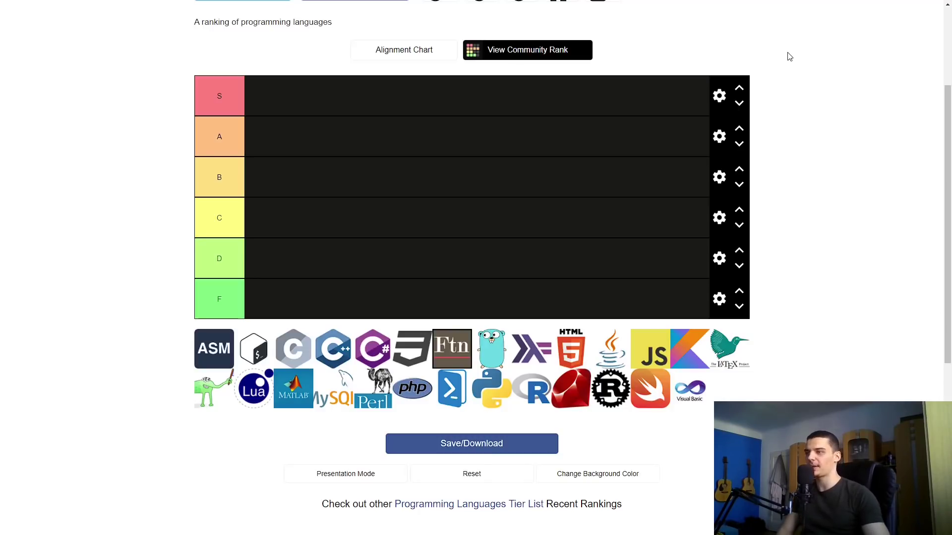
scroll(812, 162, up, 3)
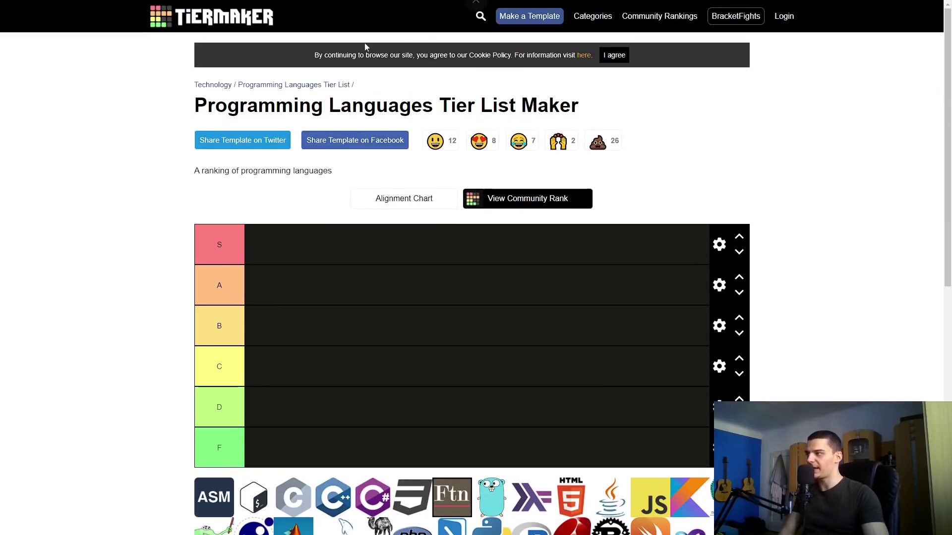
scroll(121, 220, down, 1)
scroll(122, 216, down, 3)
scroll(121, 213, up, 1)
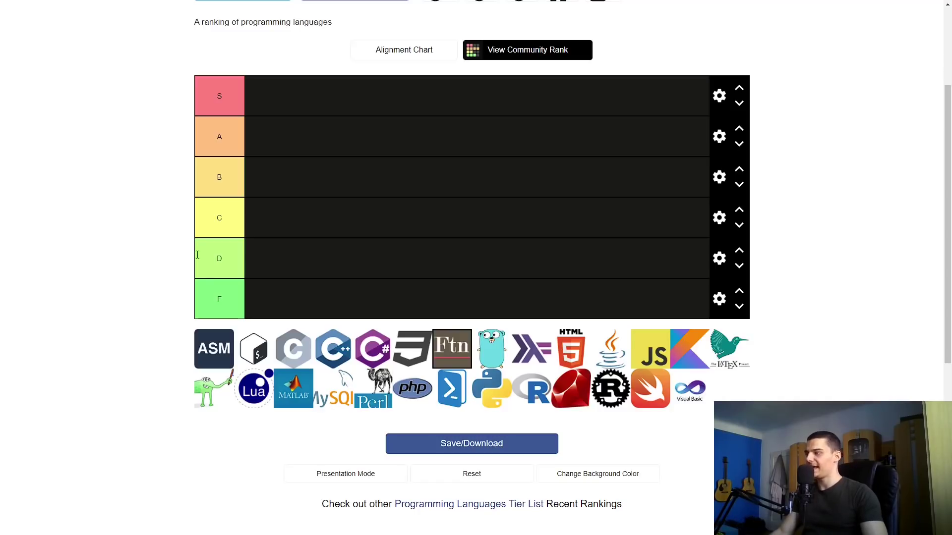
click(229, 299)
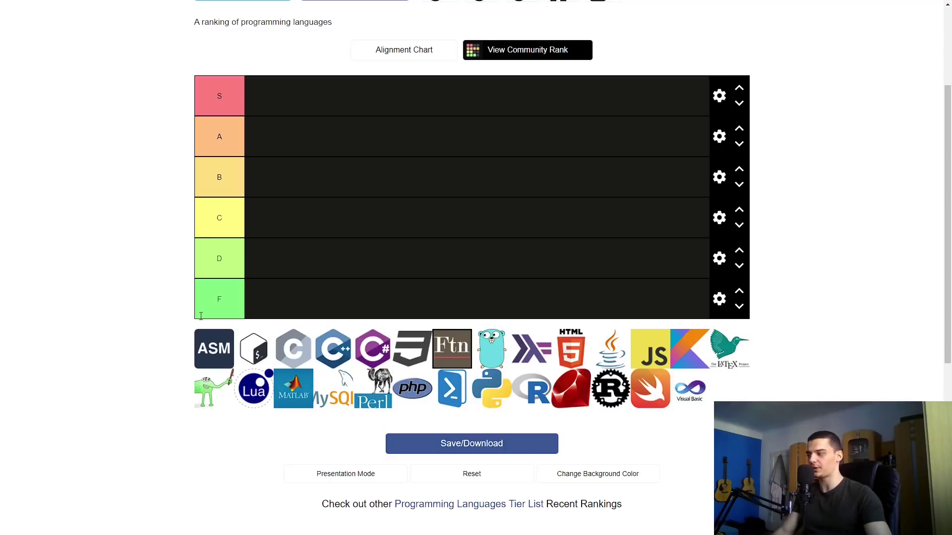
Step: Place the Assembly and C logos in tier S and the Bash logo in tier C
drag(212, 359, 287, 100)
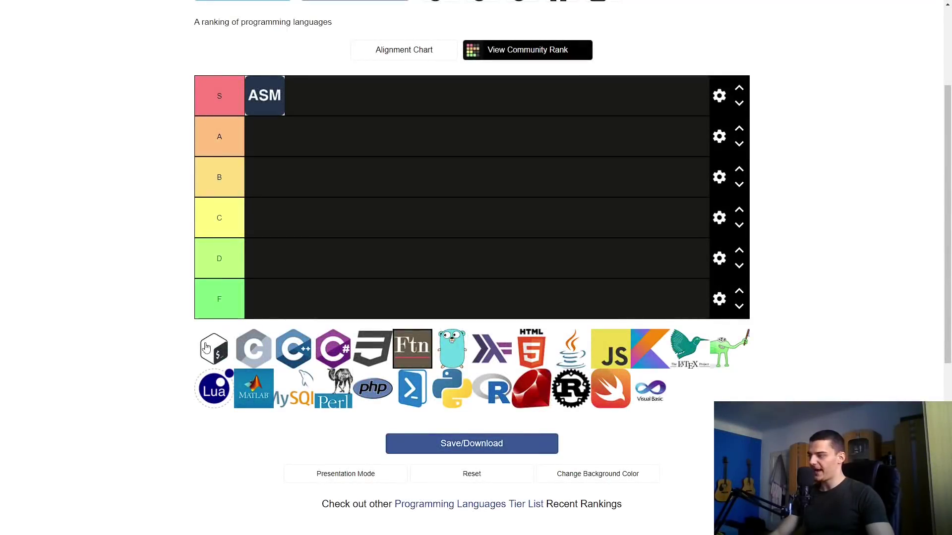
drag(206, 348, 377, 209)
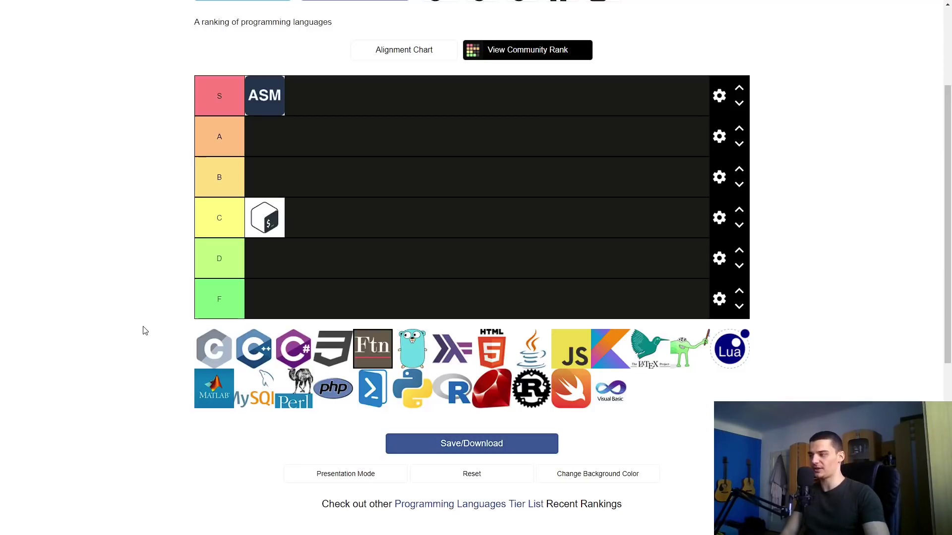
drag(217, 350, 360, 94)
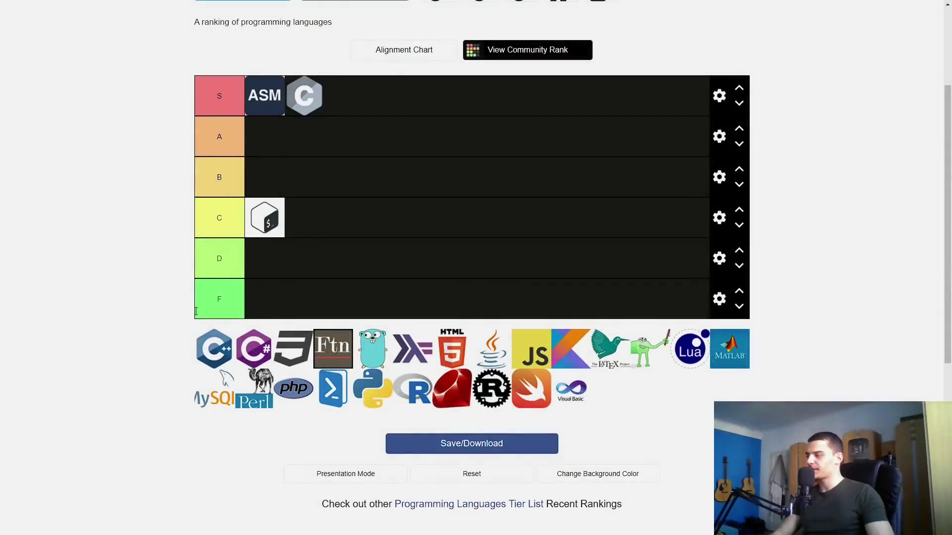
Step: Place the C++ and C# logos side by side in tier B
drag(214, 342, 542, 134)
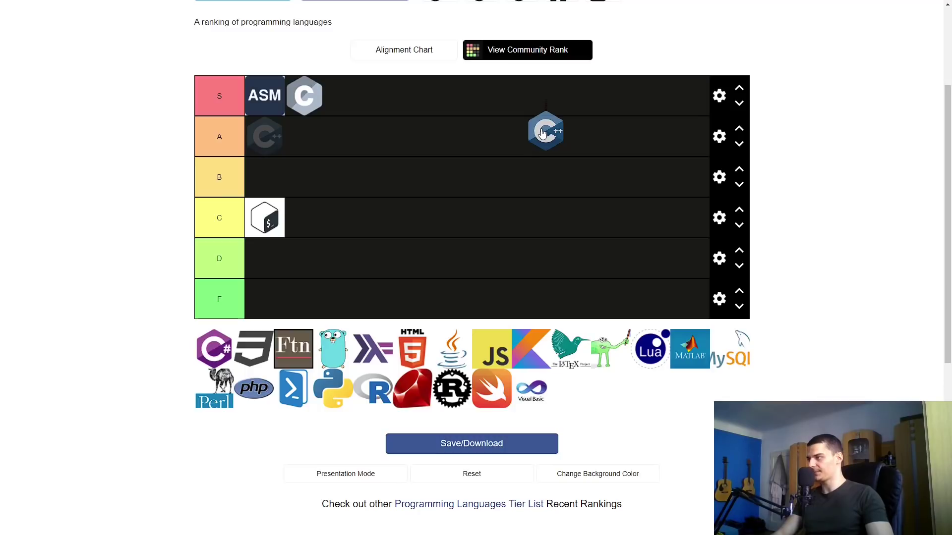
drag(541, 134, 526, 178)
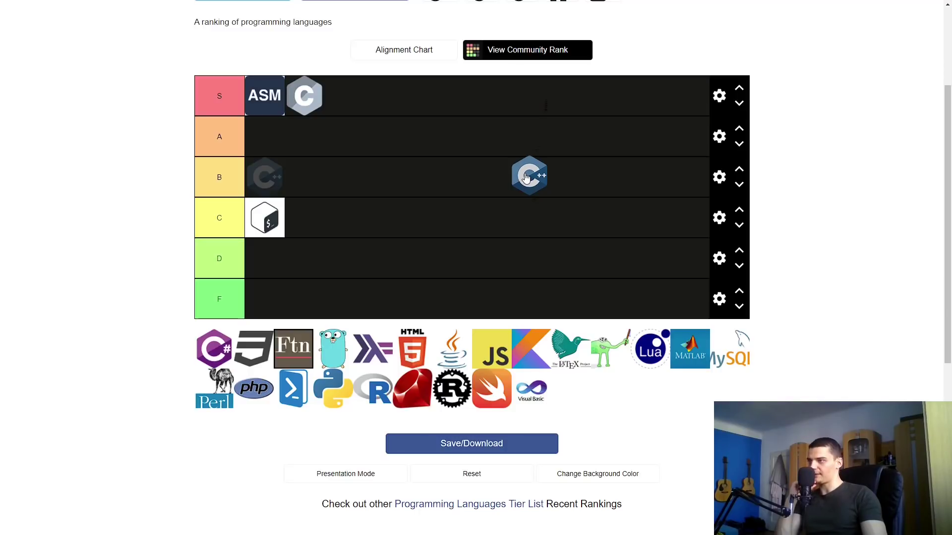
drag(527, 177, 527, 177)
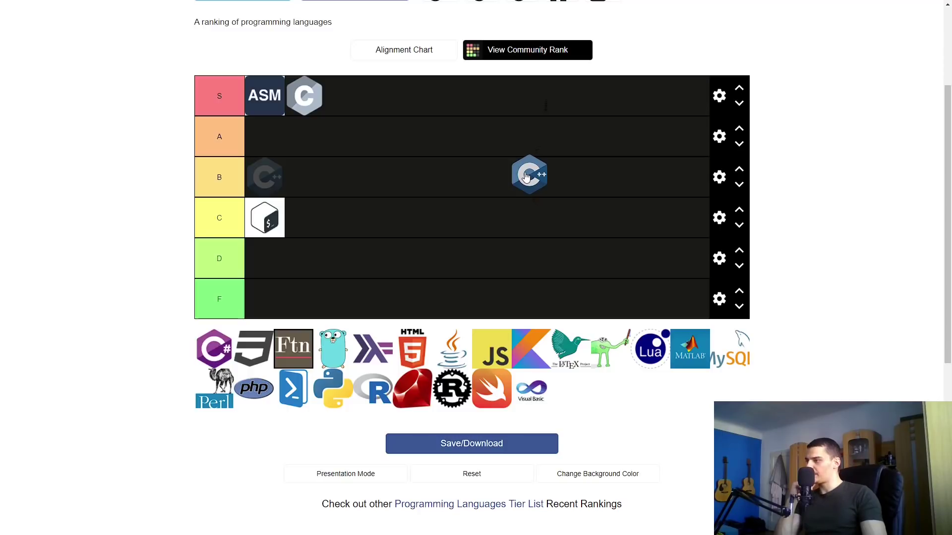
drag(527, 177, 526, 177)
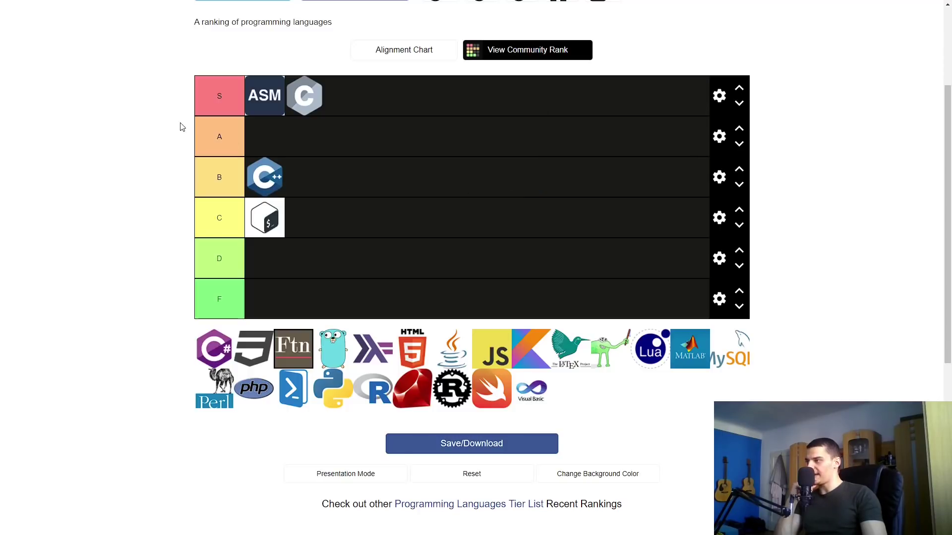
double_click(223, 134)
click(130, 116)
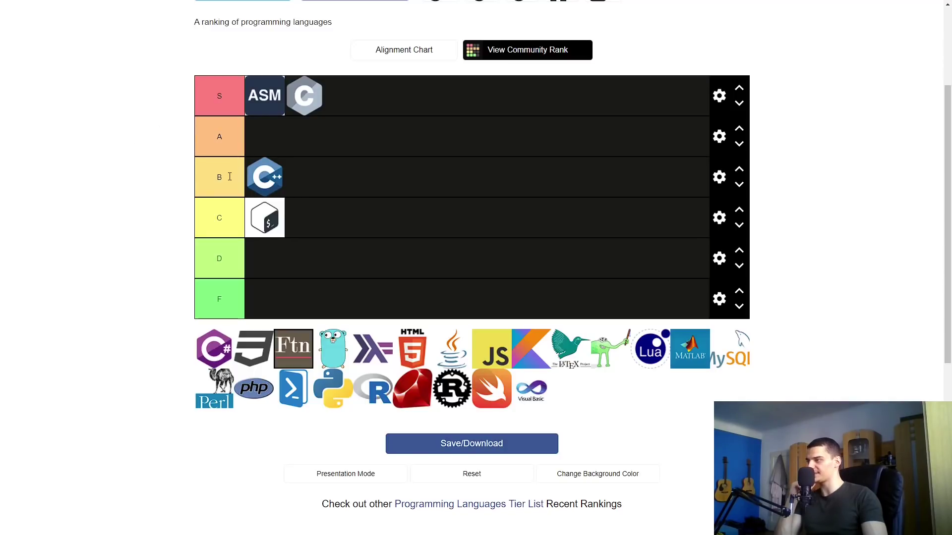
drag(215, 357, 346, 175)
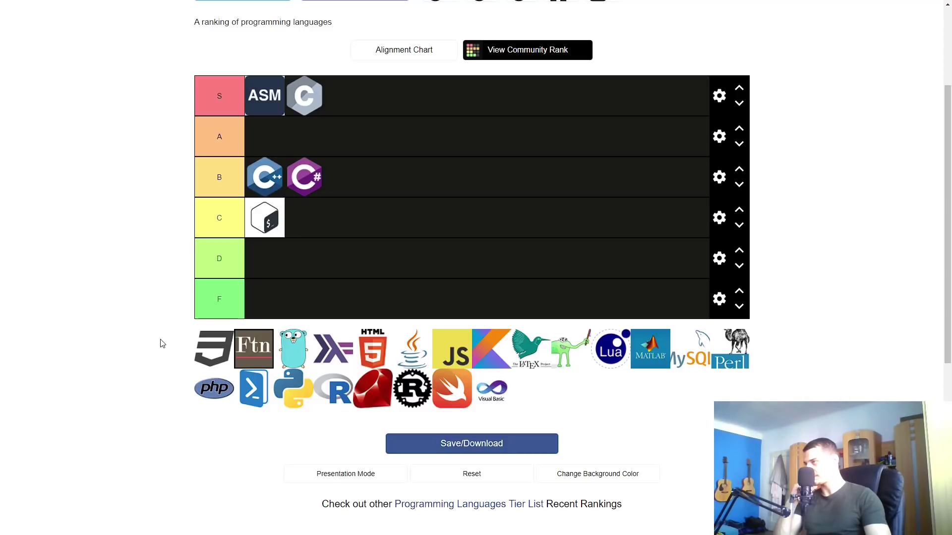
drag(190, 23, 342, 24)
click(218, 48)
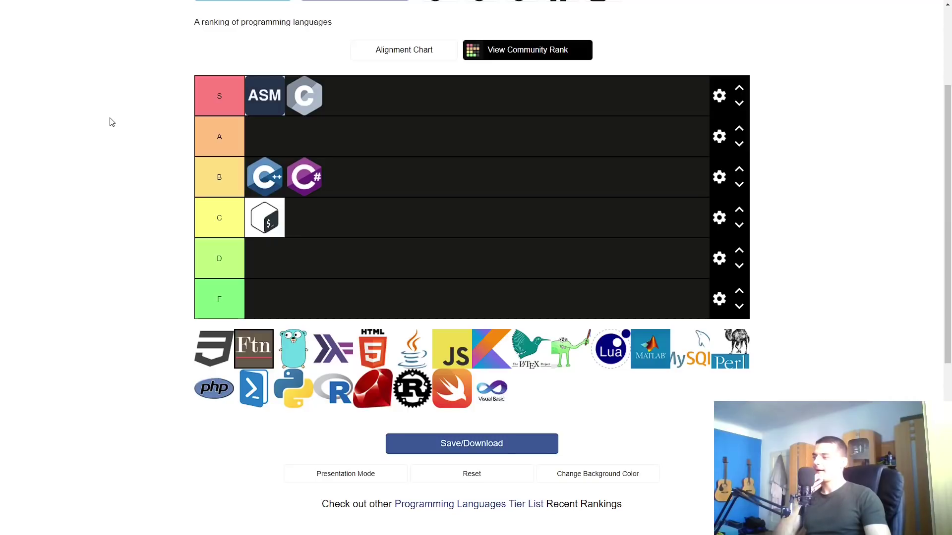
drag(208, 353, 160, 362)
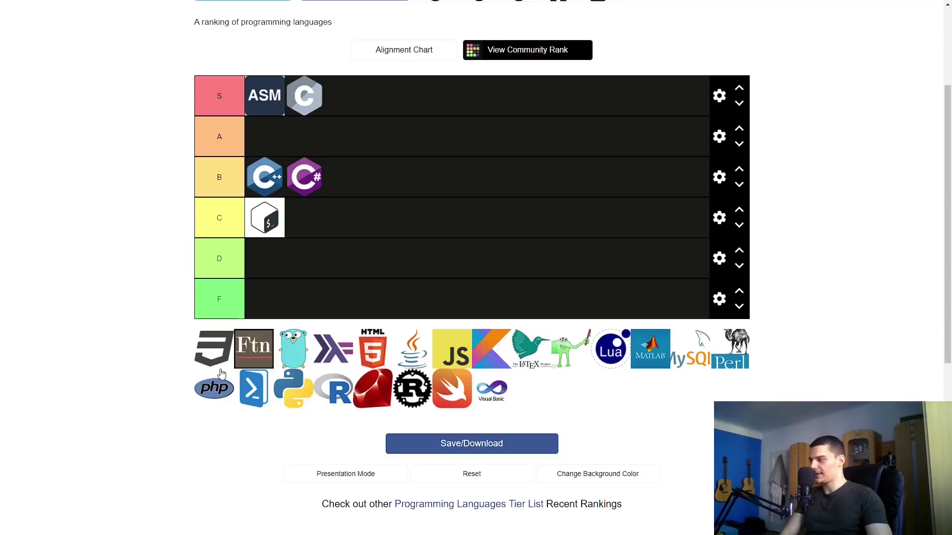
drag(220, 369, 261, 359)
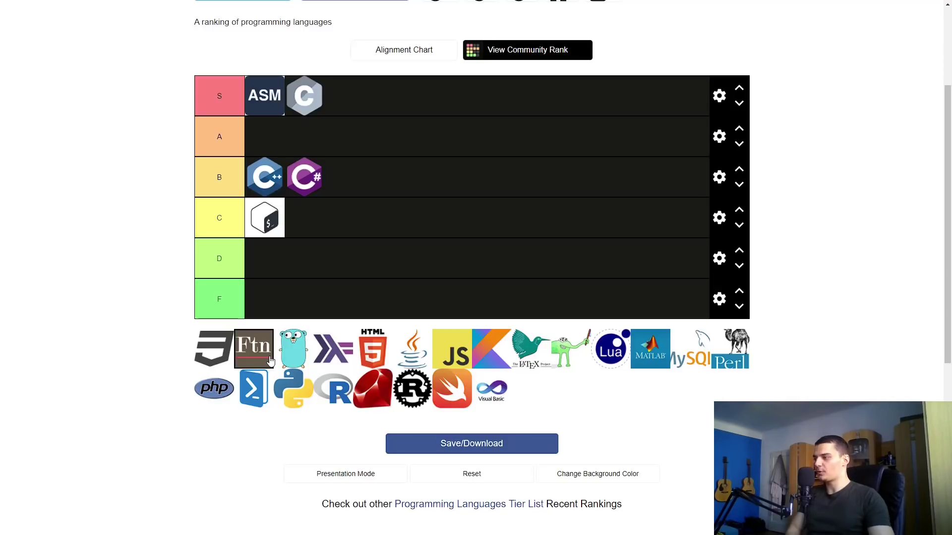
Step: Place the Fortran and Haskell logos in tier C after Bash, and the Go gopher in tier A
drag(331, 222, 329, 216)
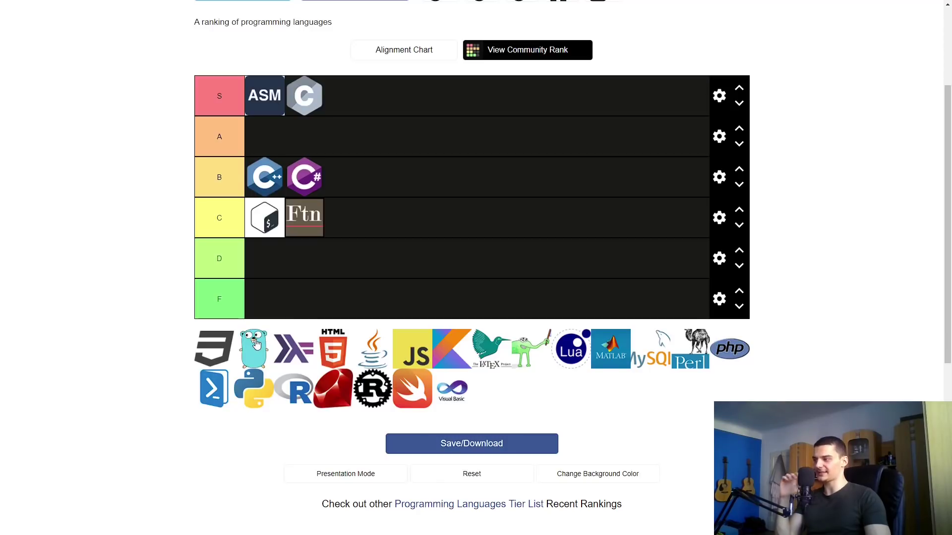
drag(256, 343, 267, 142)
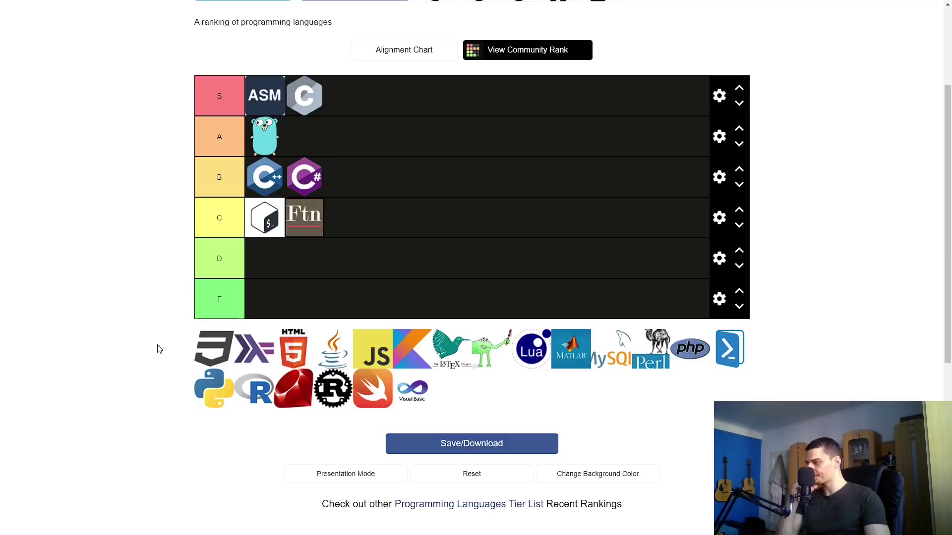
mouse_move(250, 350)
mouse_down()
mouse_move(116, 283)
mouse_move(204, 348)
mouse_move(267, 348)
mouse_move(235, 347)
mouse_up()
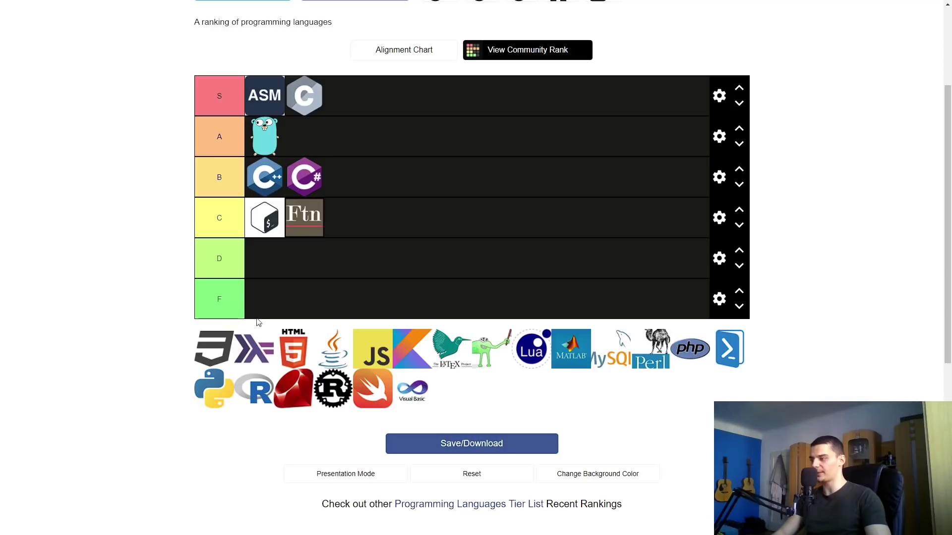
drag(252, 359, 407, 221)
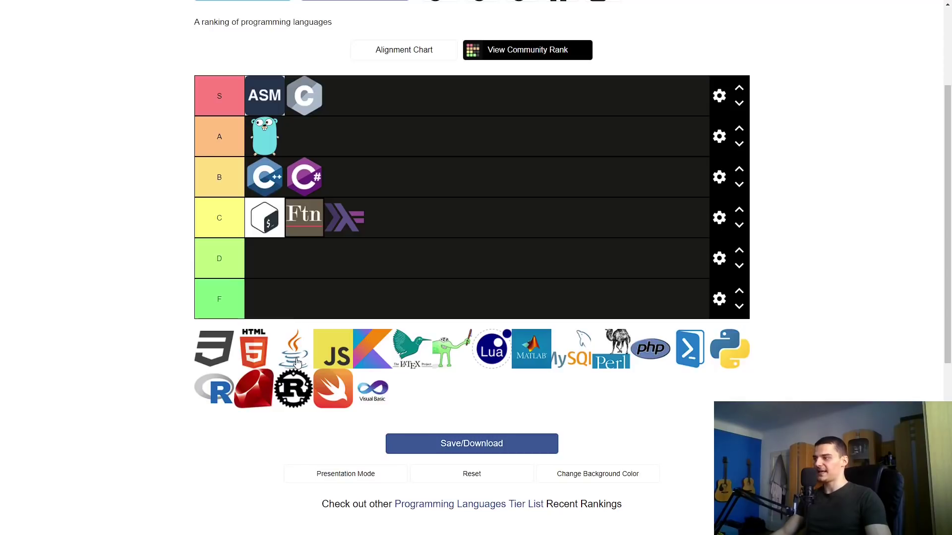
Step: Rank Java in tier B after C#, and JavaScript in tier A after Go
drag(296, 363, 345, 197)
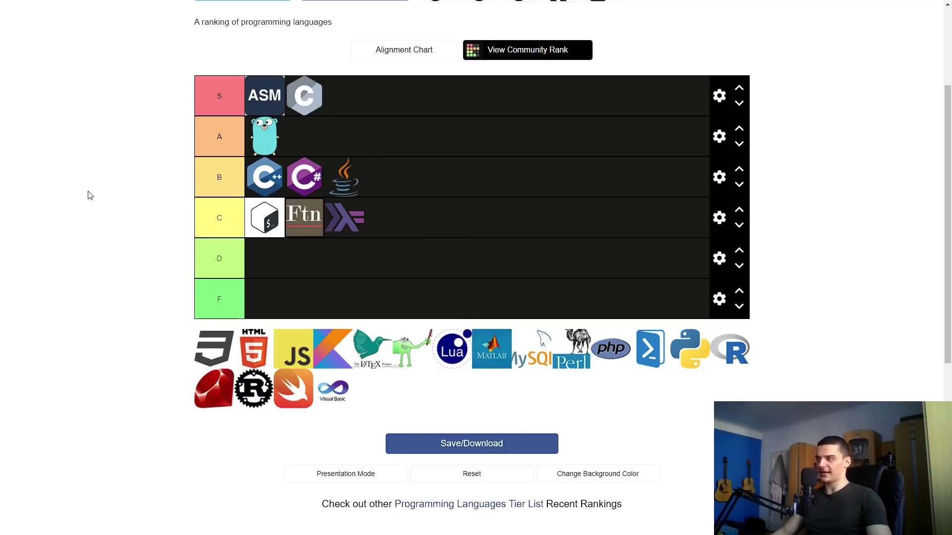
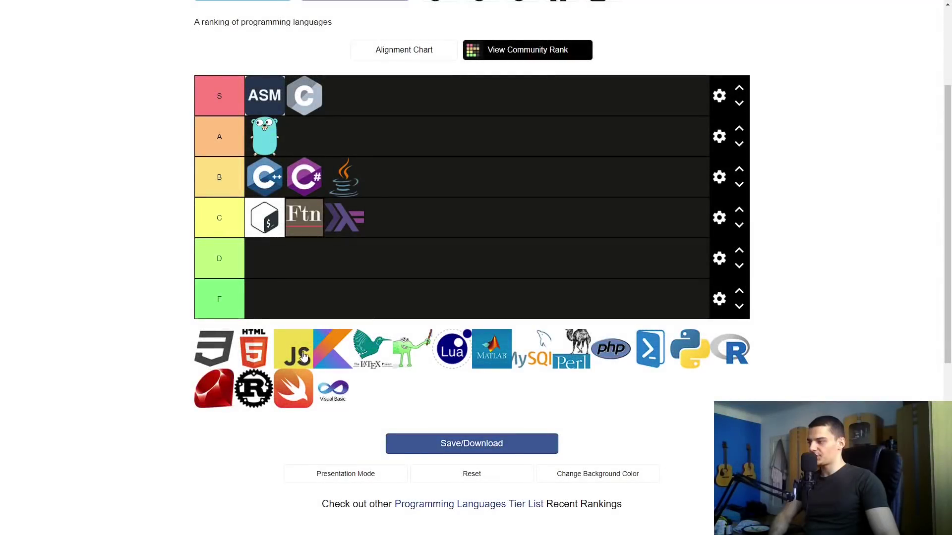
drag(305, 359, 576, 455)
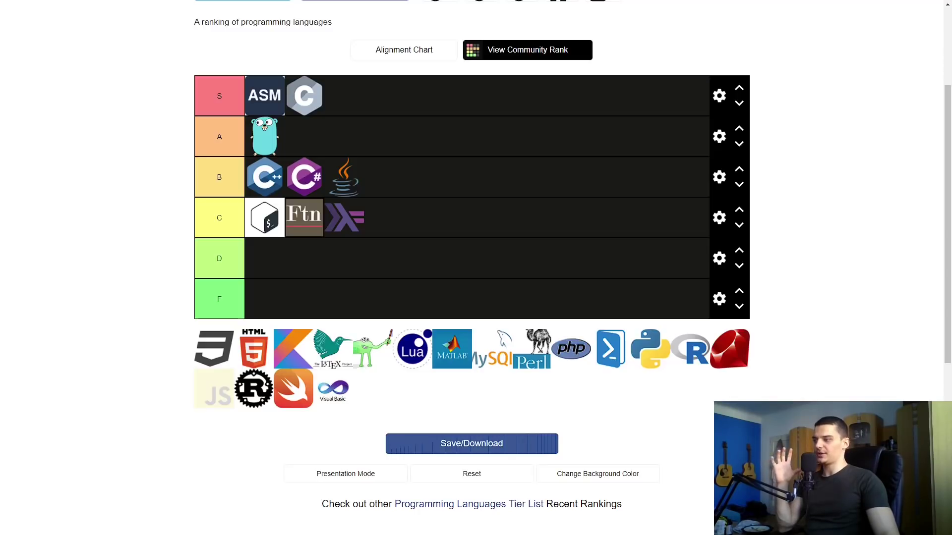
drag(744, 454, 432, 103)
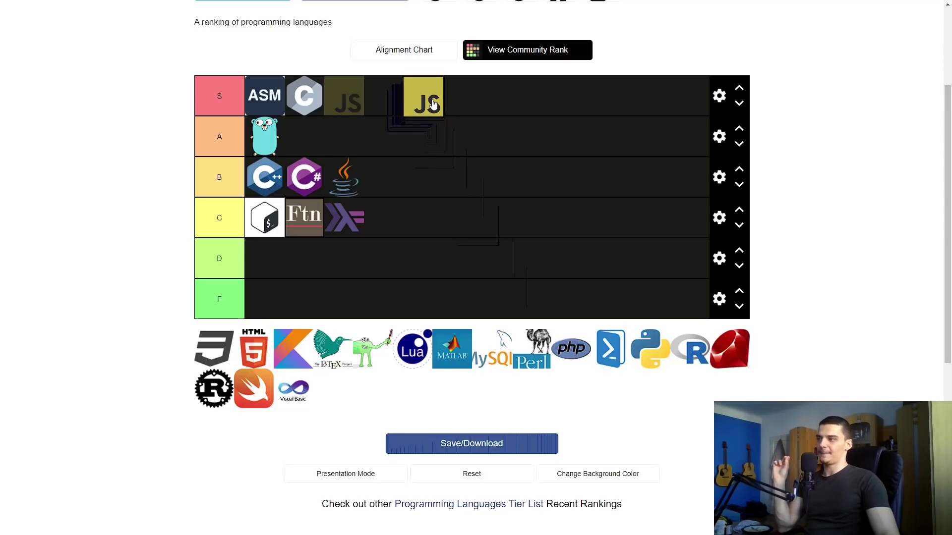
drag(432, 103, 405, 131)
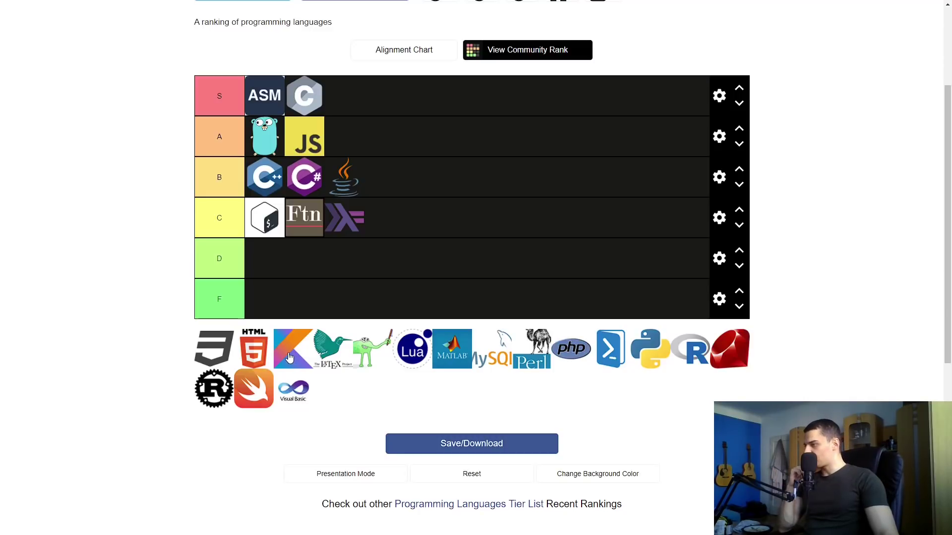
Step: Add Kotlin and Lua to the end of tier C, and LaTeX to tier A after JavaScript
drag(290, 358, 461, 223)
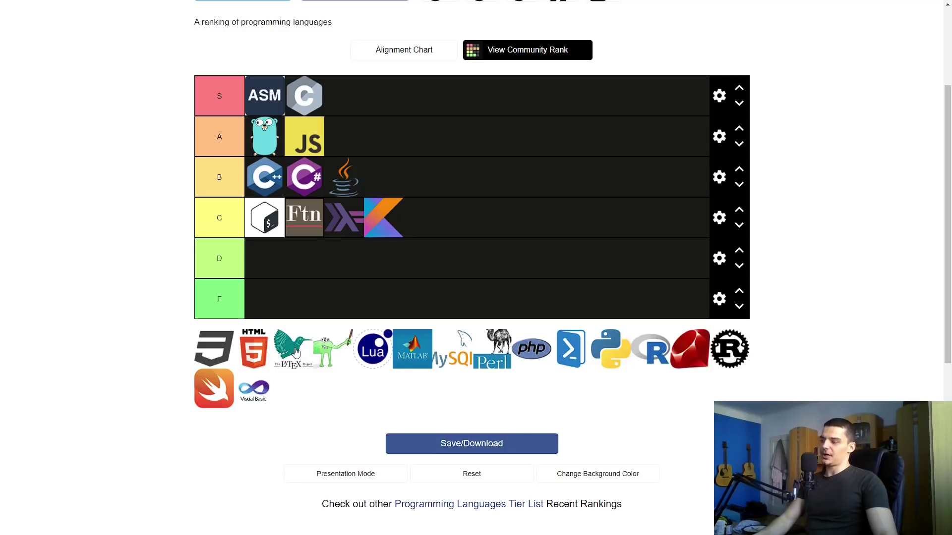
drag(297, 352, 410, 144)
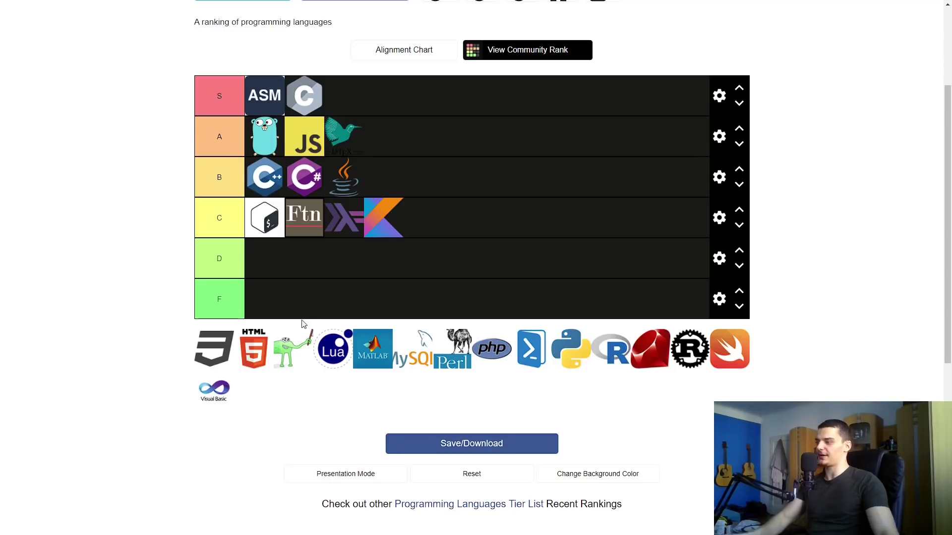
mouse_move(337, 358)
mouse_down()
mouse_move(325, 407)
mouse_move(255, 409)
mouse_move(270, 366)
mouse_move(341, 362)
mouse_up()
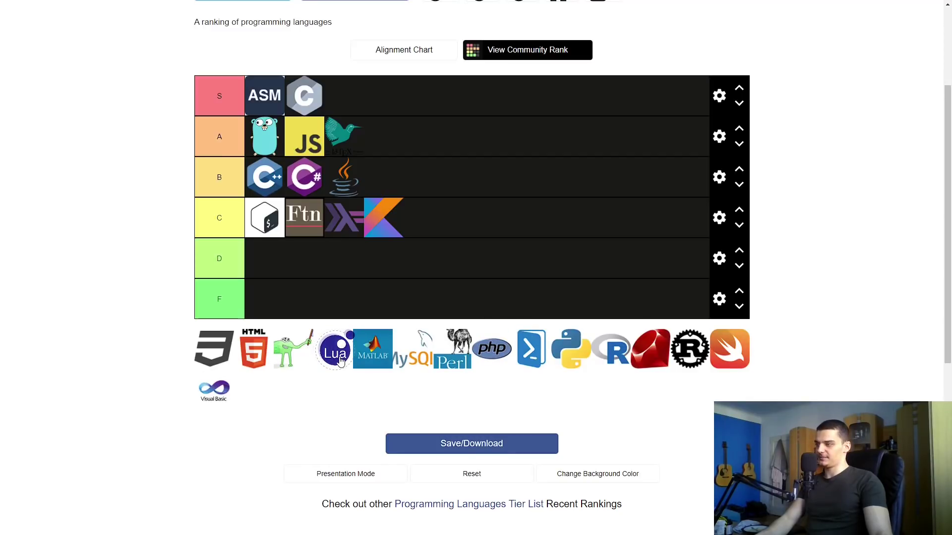
drag(340, 361, 402, 237)
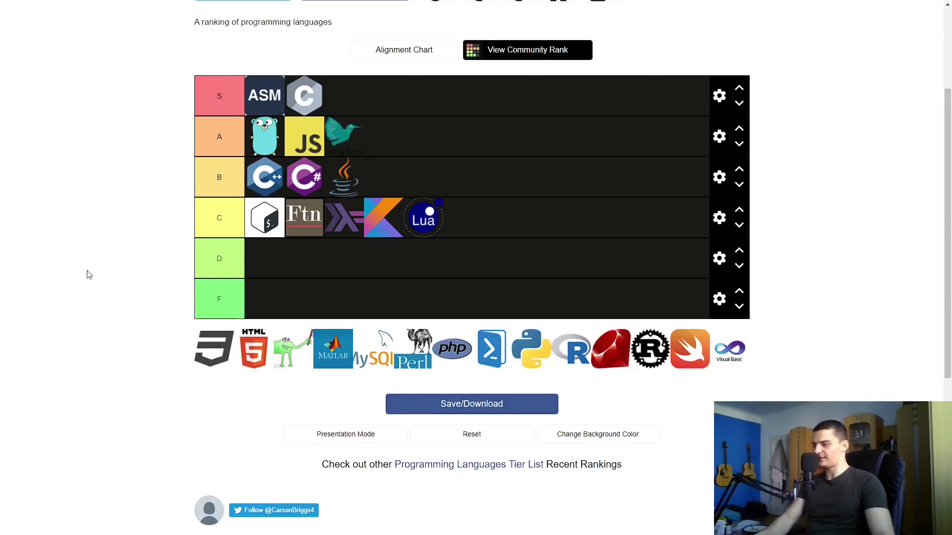
Step: Rank MATLAB in tier F and MySQL in tier S after C
drag(337, 361, 325, 307)
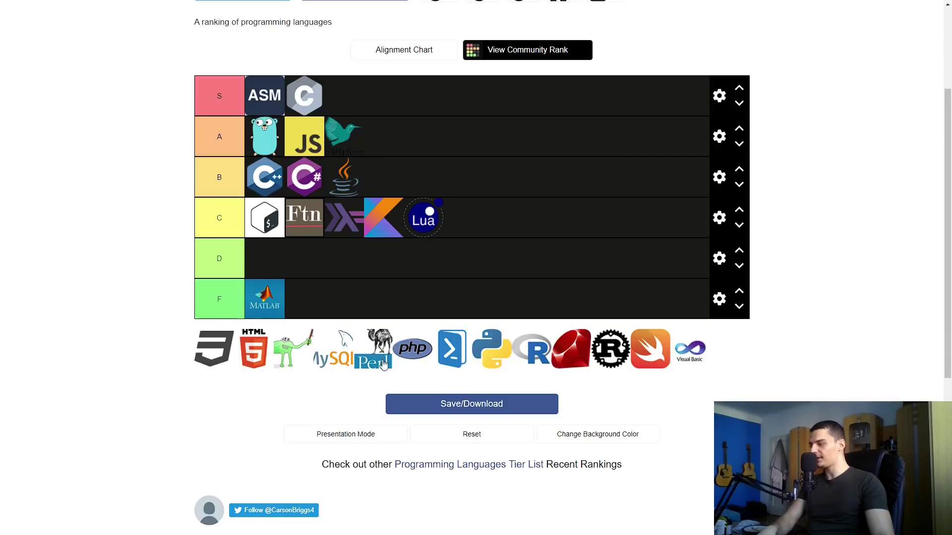
mouse_move(345, 357)
mouse_down()
mouse_move(419, 299)
mouse_move(333, 358)
mouse_up()
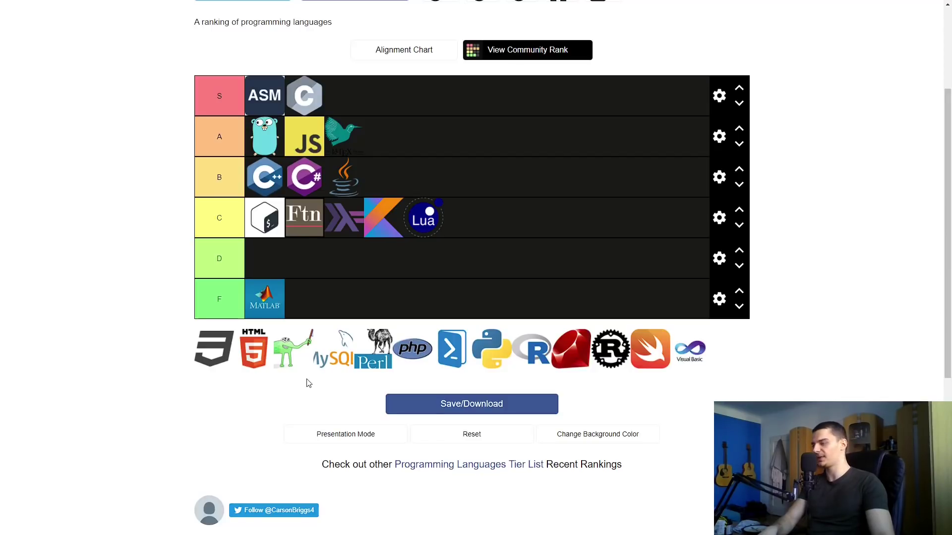
mouse_move(342, 364)
mouse_down()
mouse_move(337, 435)
mouse_move(183, 448)
mouse_move(284, 457)
mouse_move(323, 370)
mouse_move(341, 371)
mouse_move(332, 364)
mouse_up()
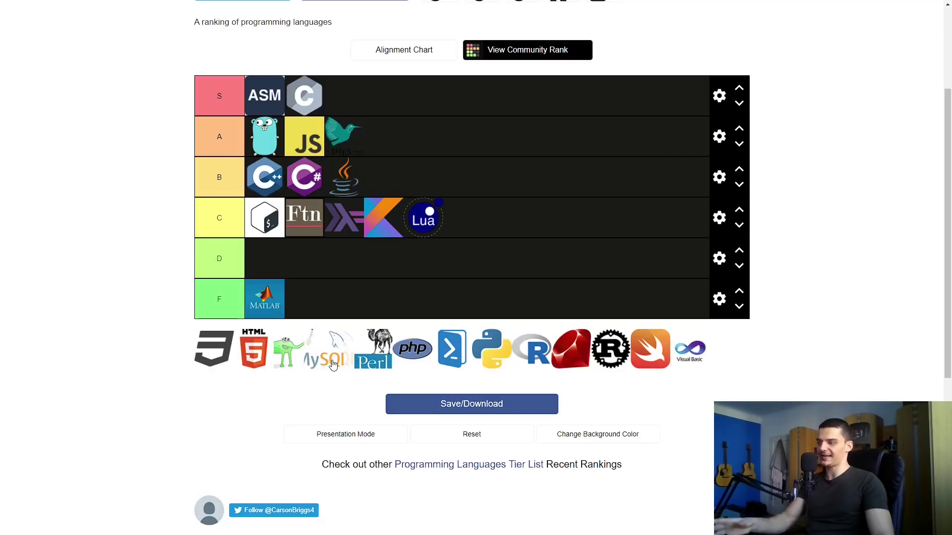
drag(332, 364, 418, 113)
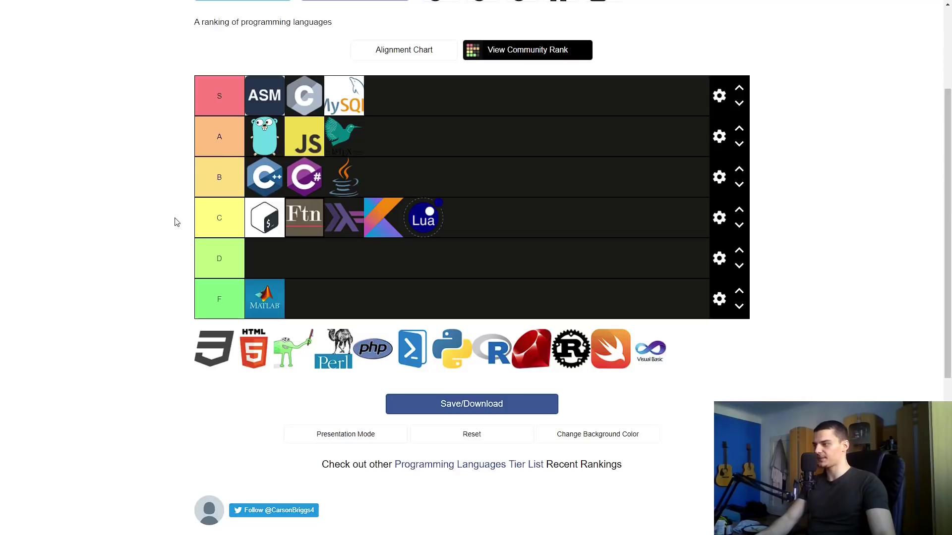
Step: Rank Perl at the end of tier C, PHP at the end of tier B, and PowerShell in tier D
drag(333, 354, 555, 223)
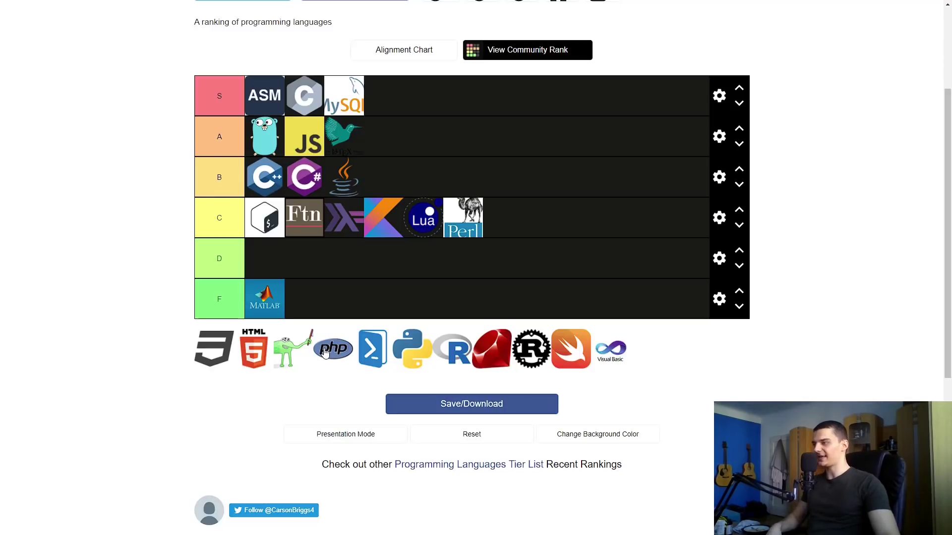
drag(325, 351, 435, 167)
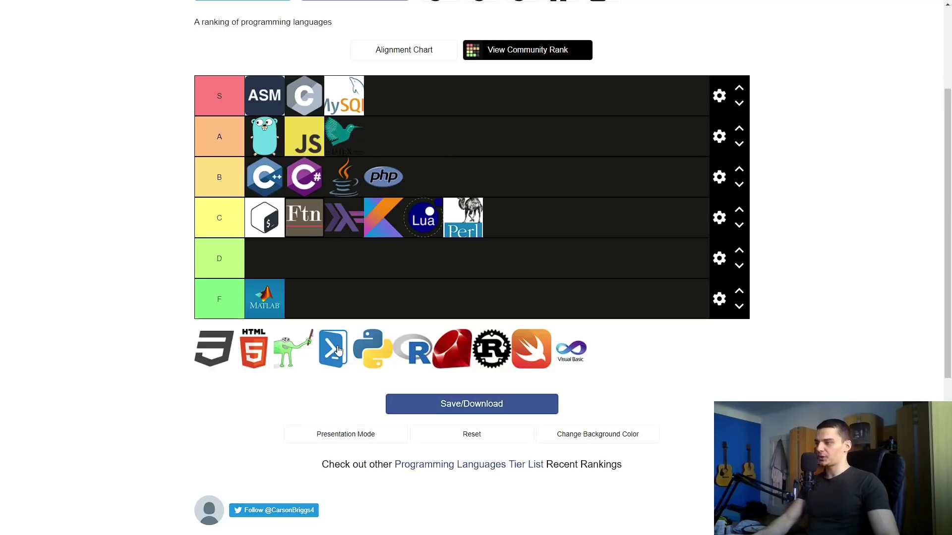
drag(326, 366, 568, 262)
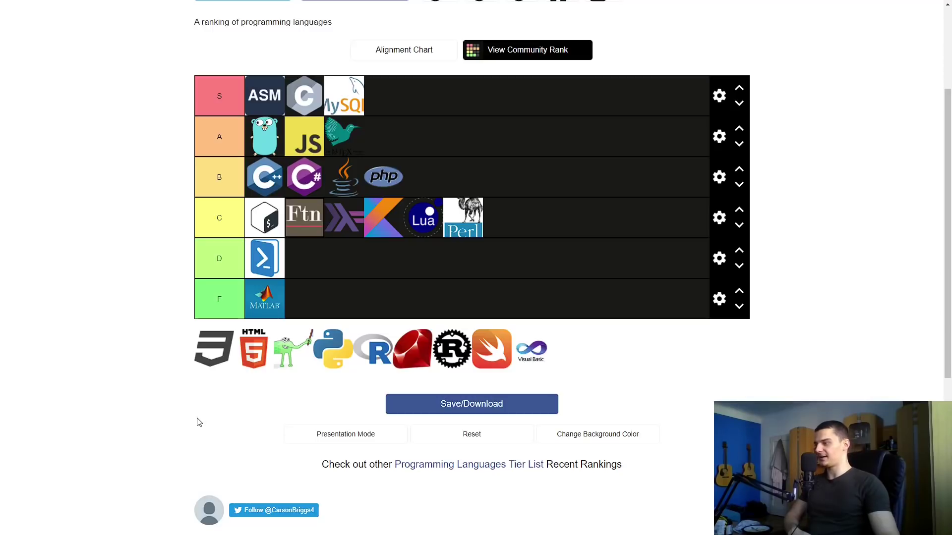
Step: Rank Python in tier A after LaTeX, and R in tier B after PHP
drag(331, 366, 411, 137)
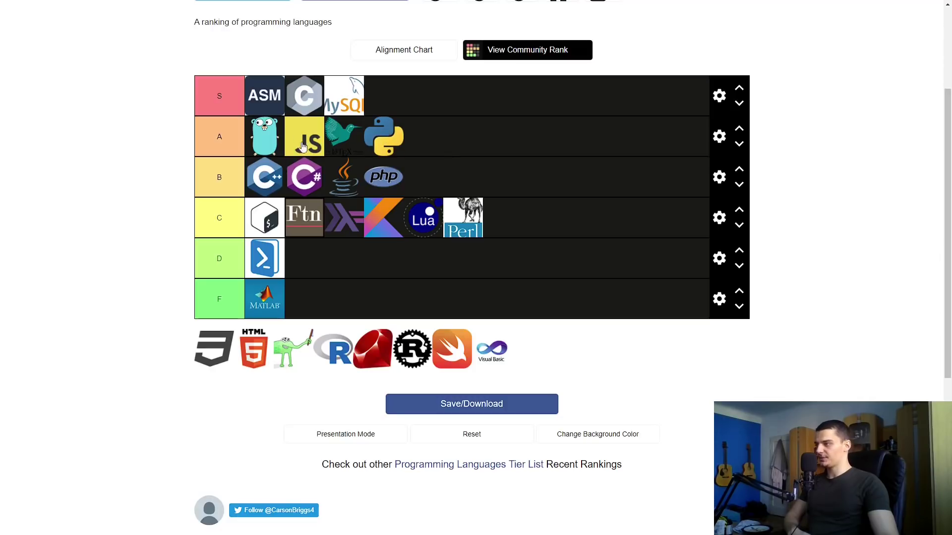
mouse_move(392, 143)
mouse_down()
mouse_move(410, 123)
mouse_move(395, 140)
mouse_up()
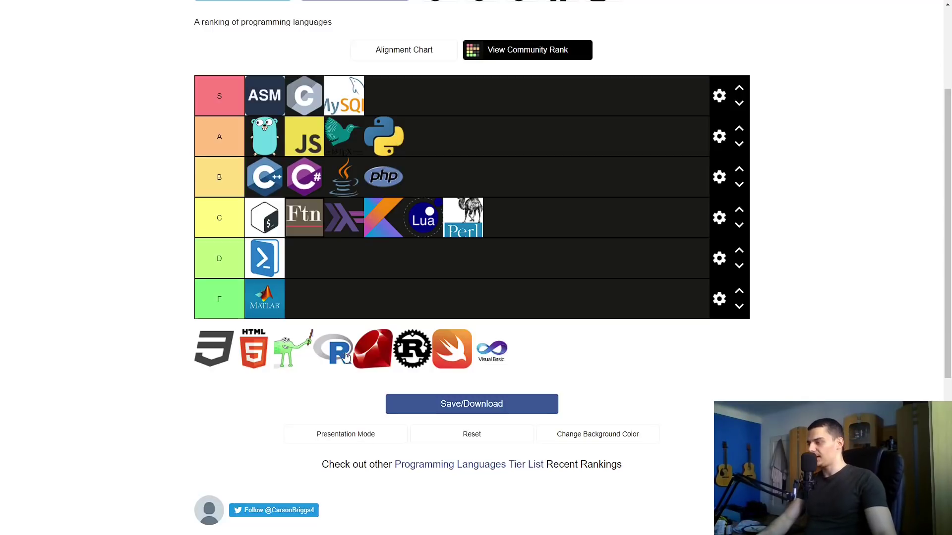
drag(346, 359, 258, 406)
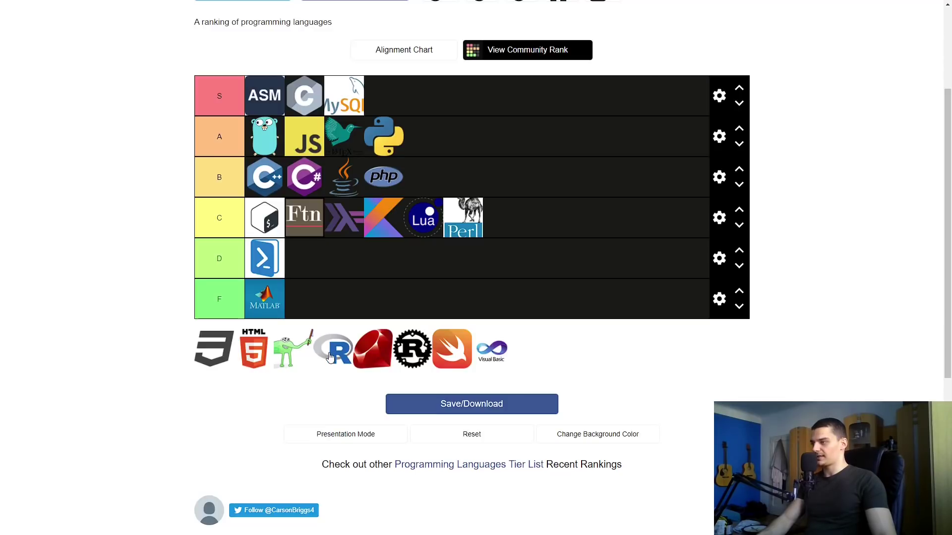
drag(331, 358, 491, 186)
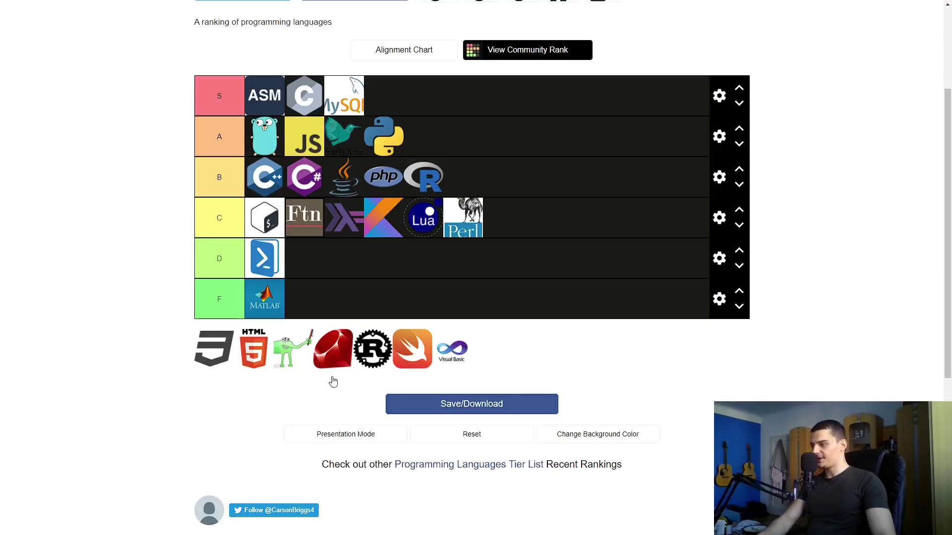
Step: Add Ruby and then Rust to the end of tier B, after R
drag(340, 367, 344, 356)
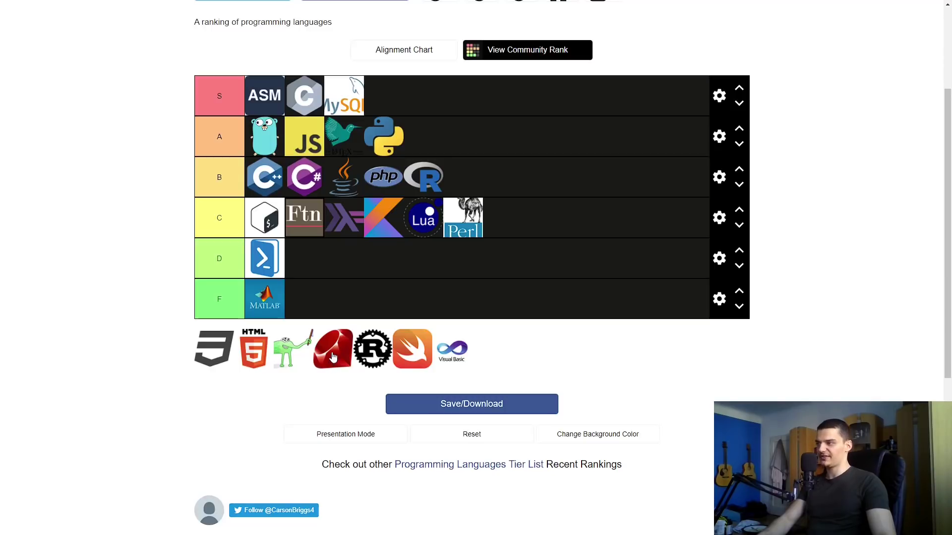
drag(332, 357, 464, 184)
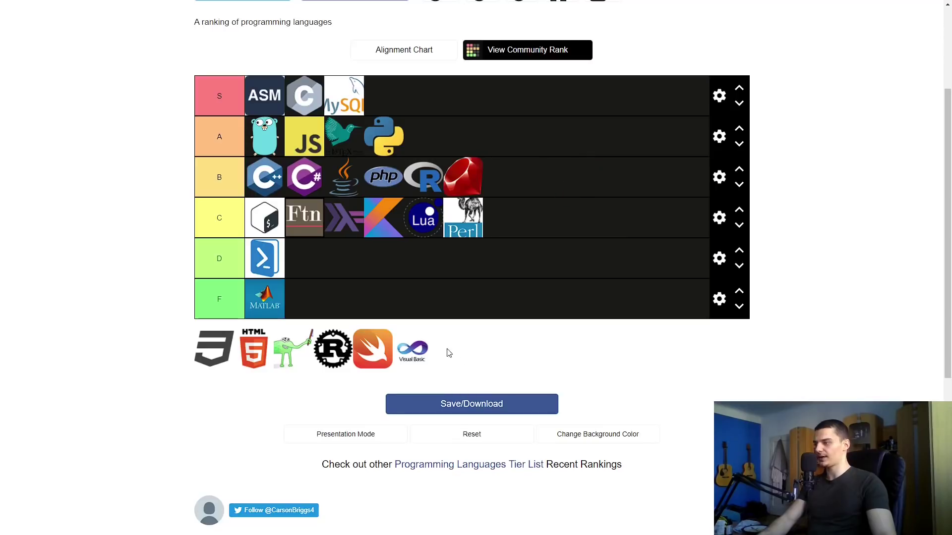
drag(338, 353, 578, 183)
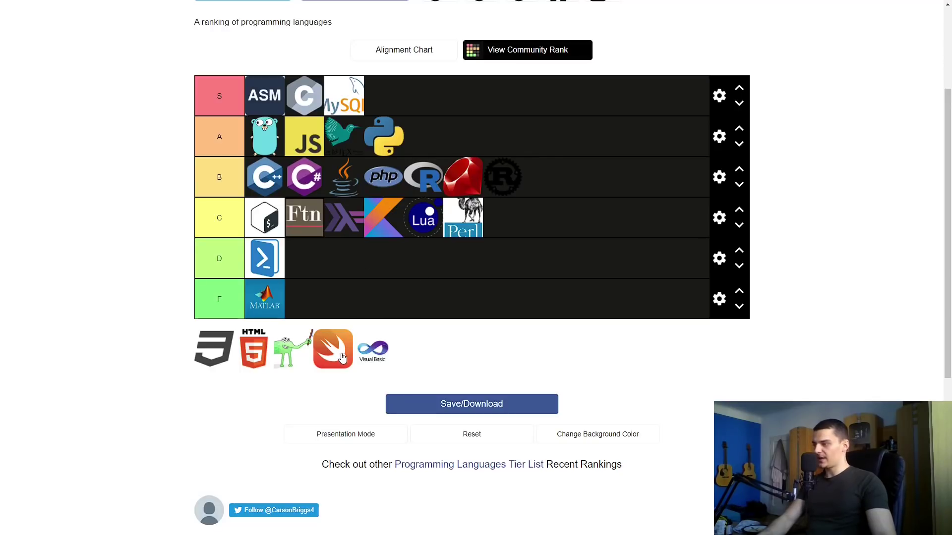
Step: Rank Swift in tier C after Perl, and Visual Basic in tier B after Rust
drag(342, 357, 579, 251)
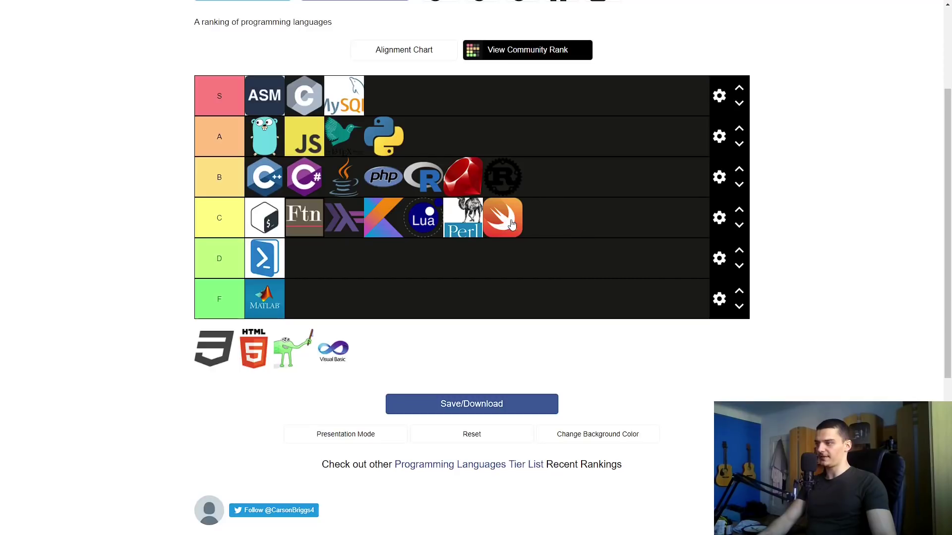
drag(512, 224, 615, 218)
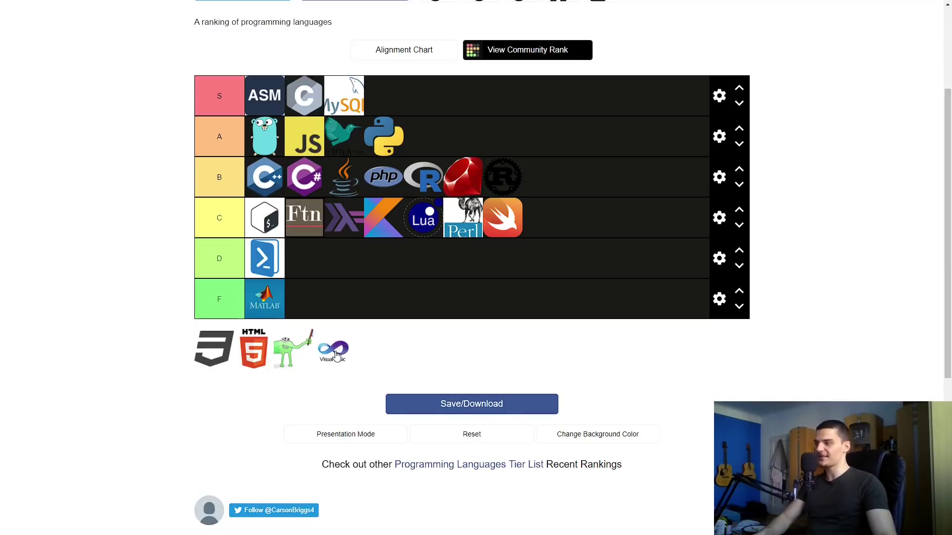
drag(336, 355, 618, 193)
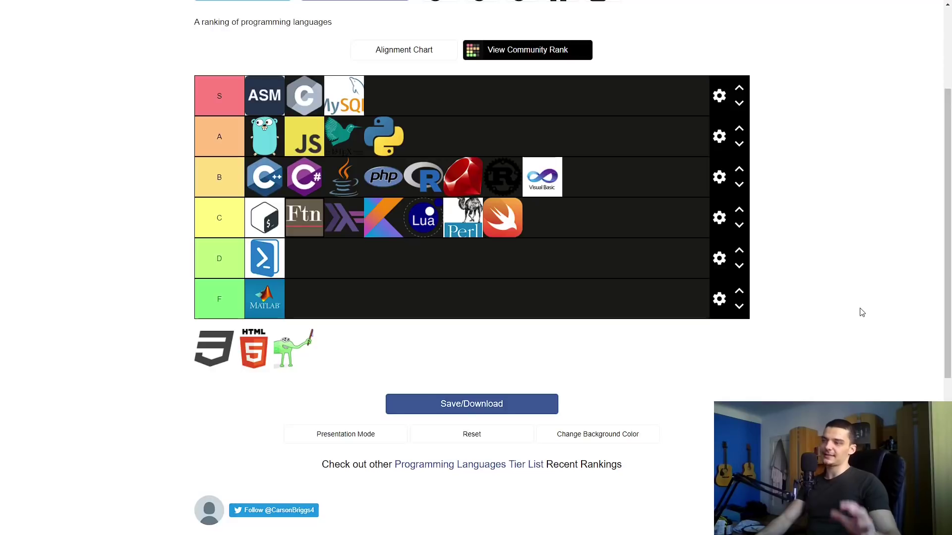